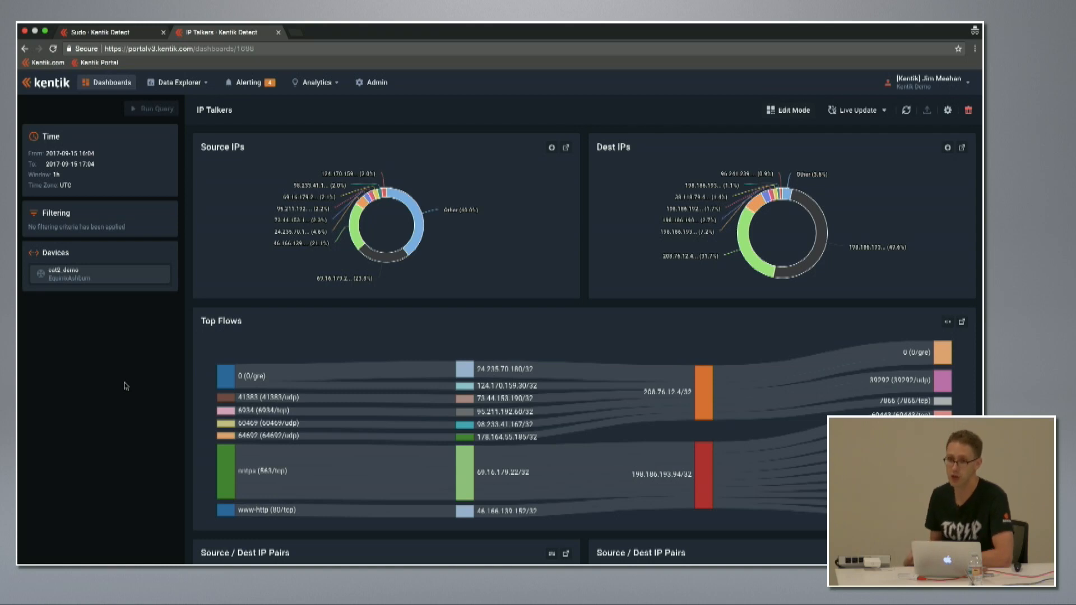
Step: Collapse the query sidebar and list the preset dashboards at an enlarged page zoom
left_click(188, 374)
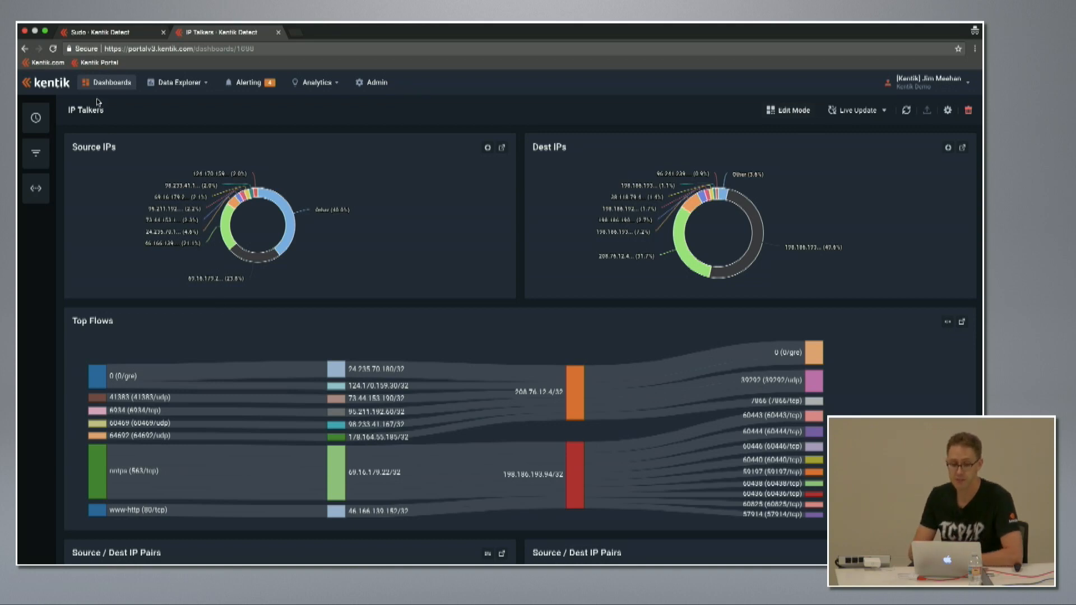
left_click(107, 83)
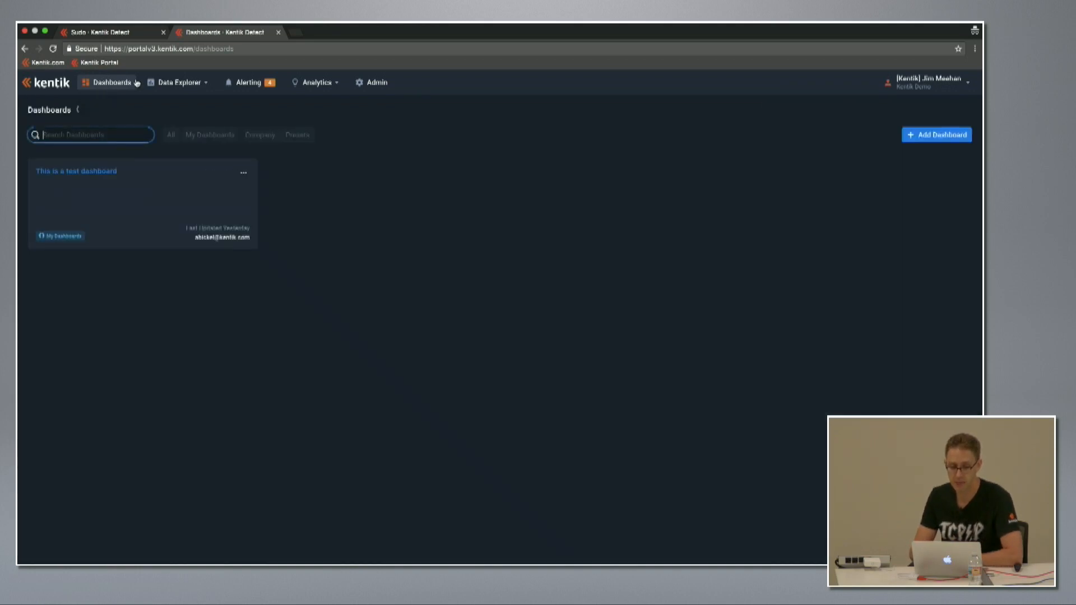
left_click(297, 138)
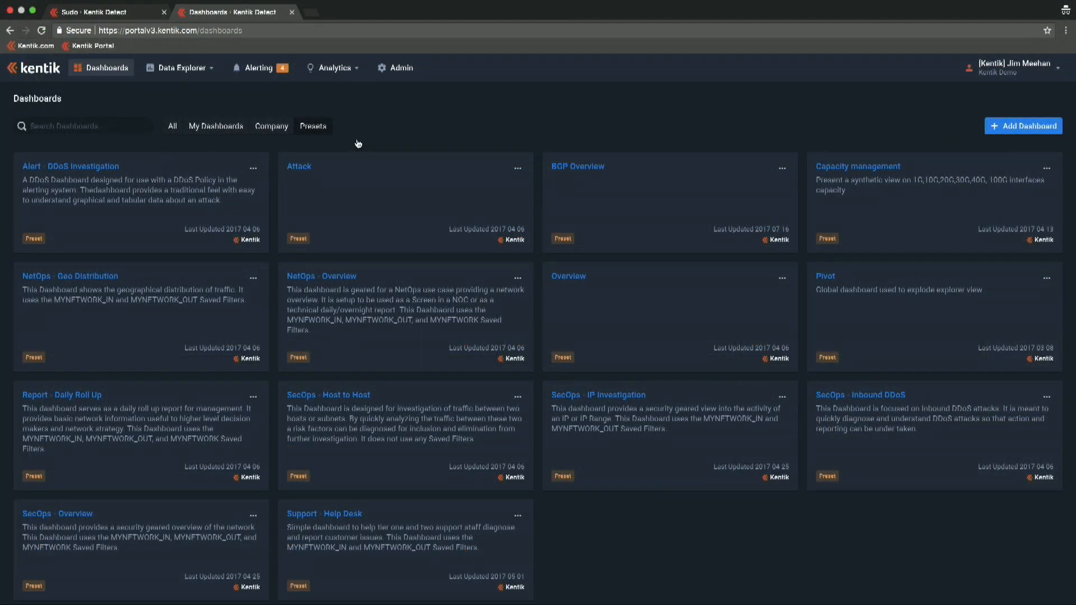
key("super+equal")
key("super+equal")
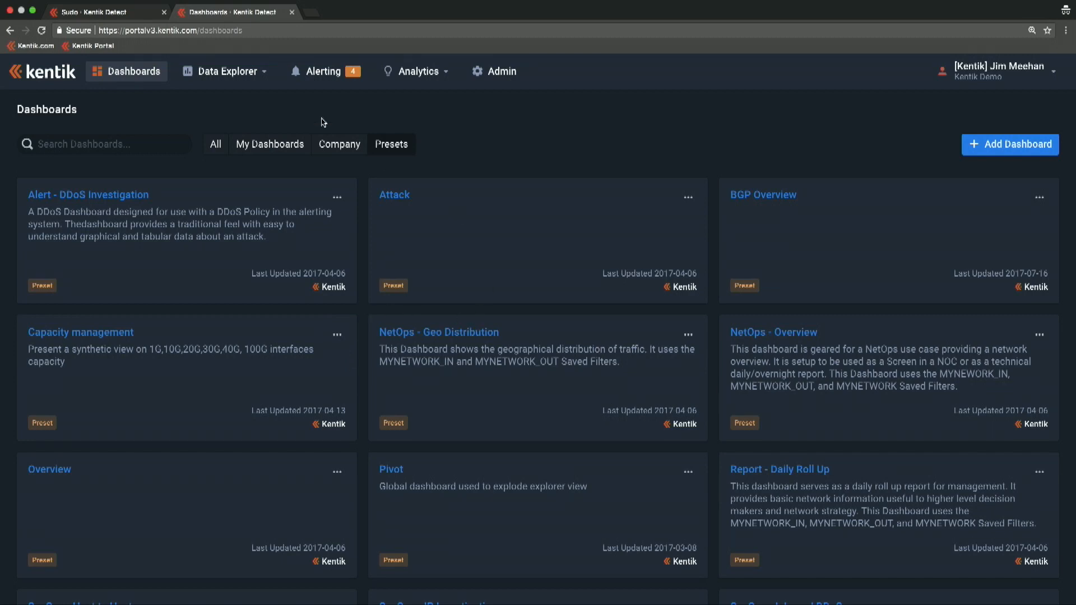
Step: Look through the personal and company dashboards and open the company dashboard IP Talkers
left_click(334, 147)
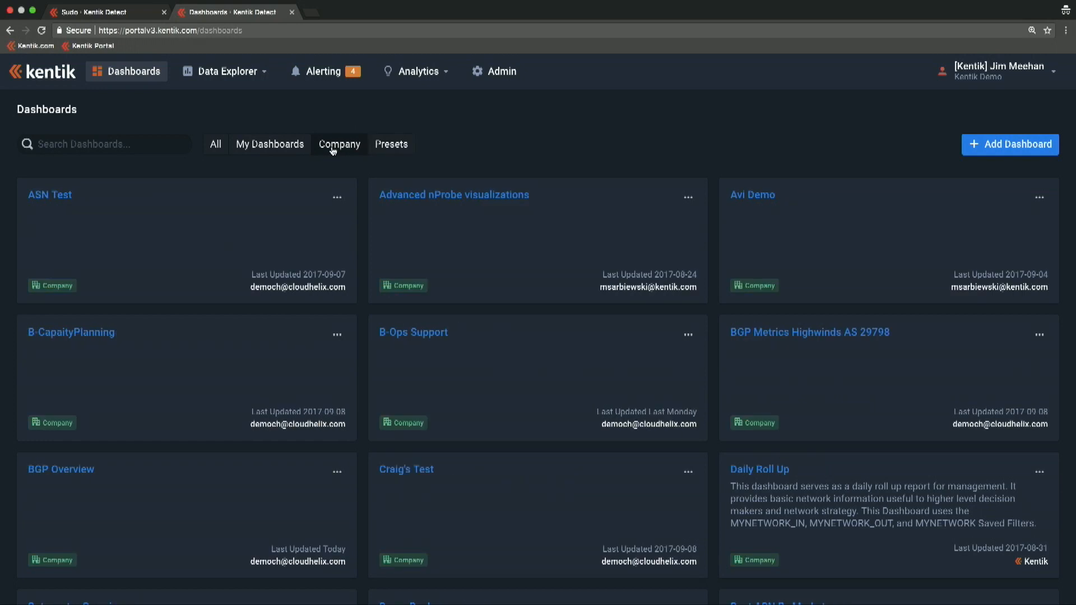
left_click(288, 147)
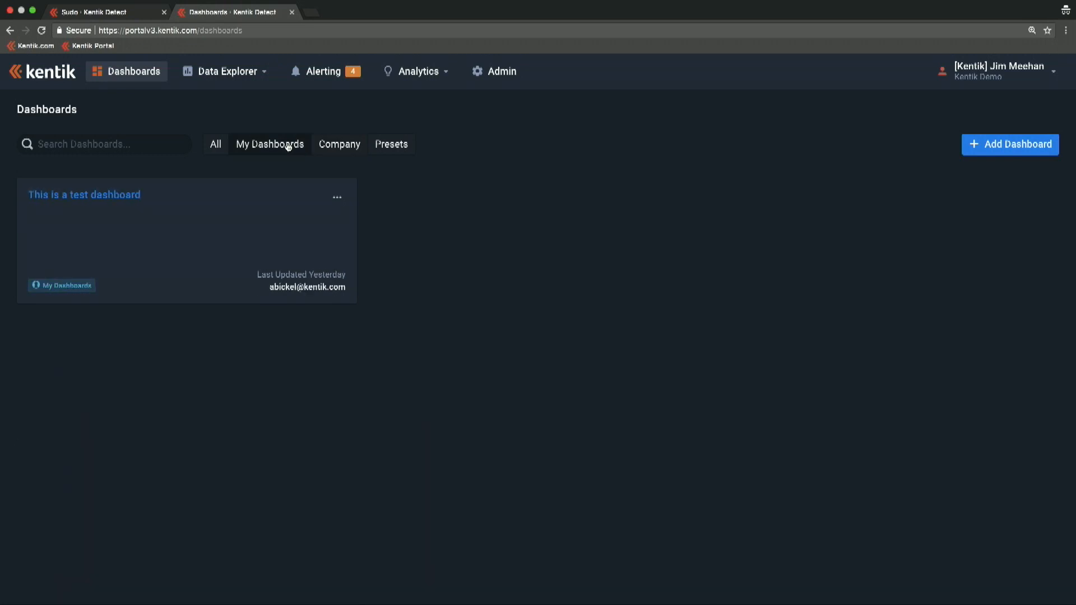
left_click(336, 147)
scroll(720, 410, "down", 7)
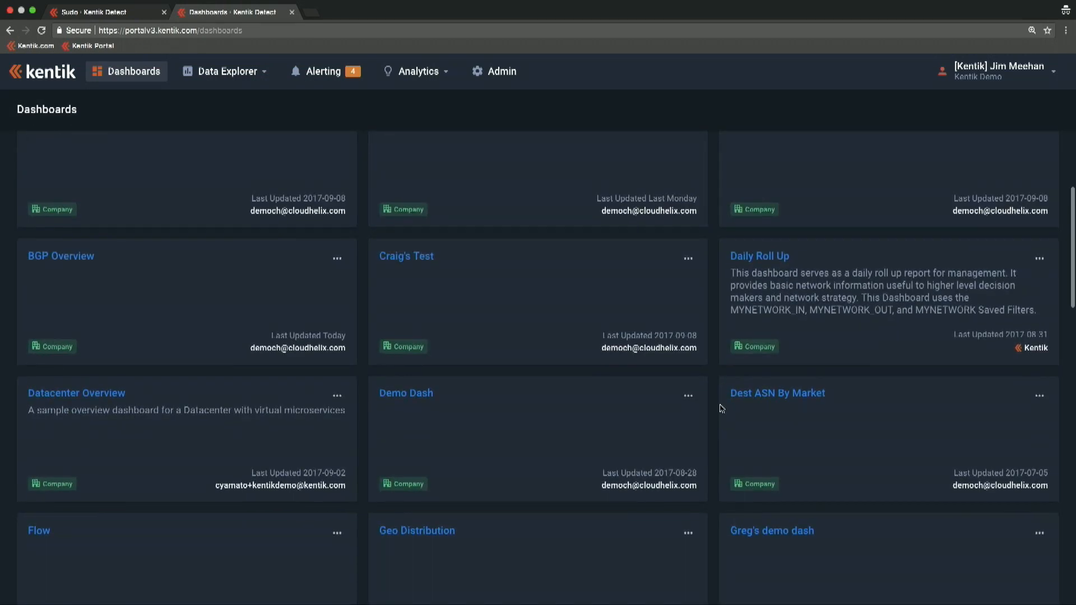
scroll(721, 409, "down", 2)
left_click(759, 361)
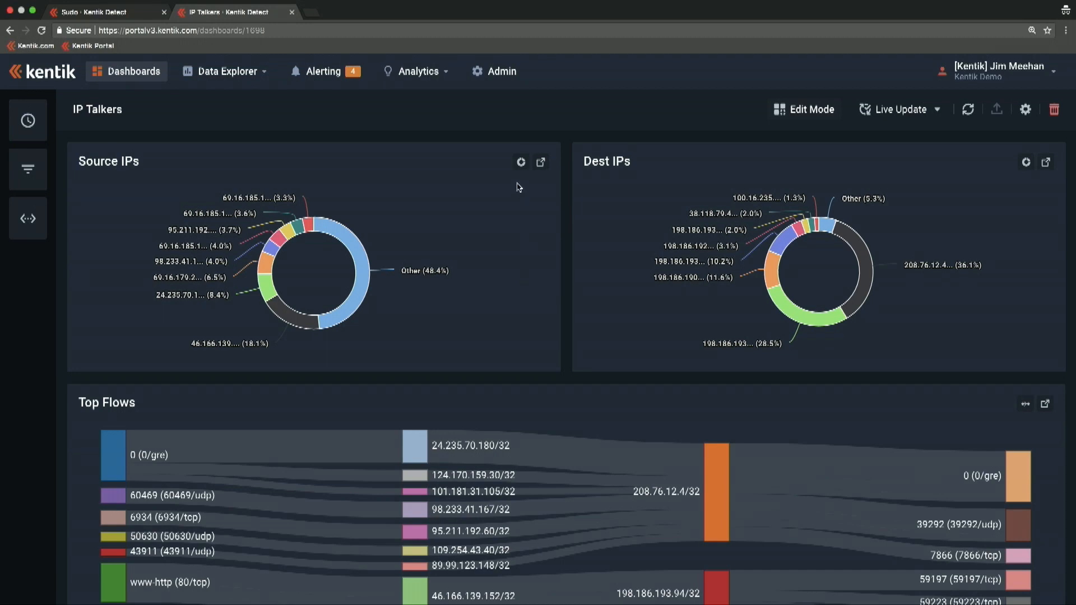
Step: Show the Source IPs panel as a Time Series Stacked Graph and look over the Top Flows and Source / Dest IP Pairs panels
left_click(521, 163)
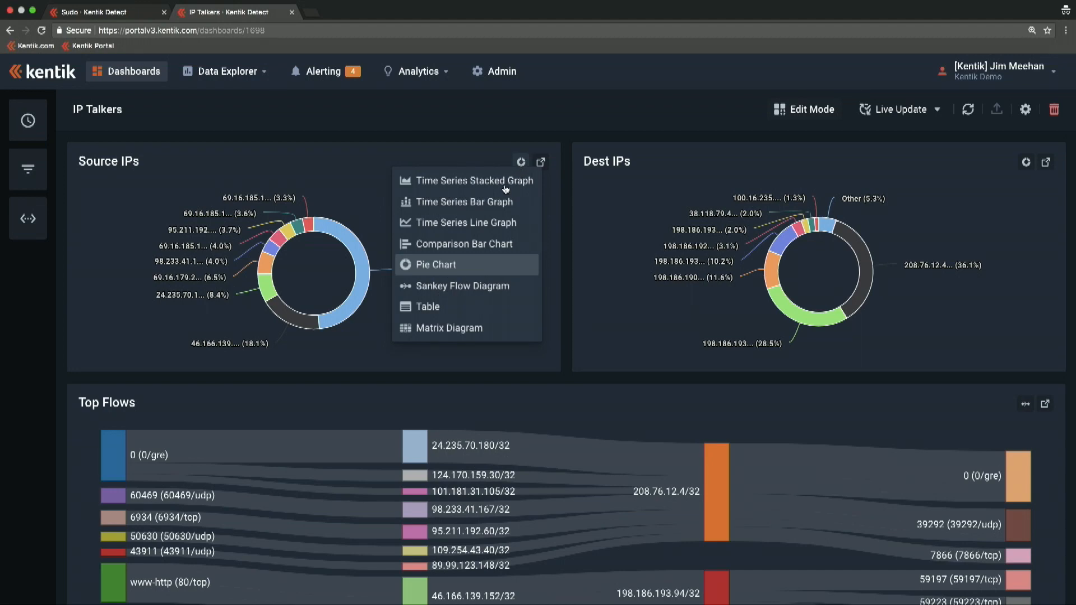
left_click(484, 189)
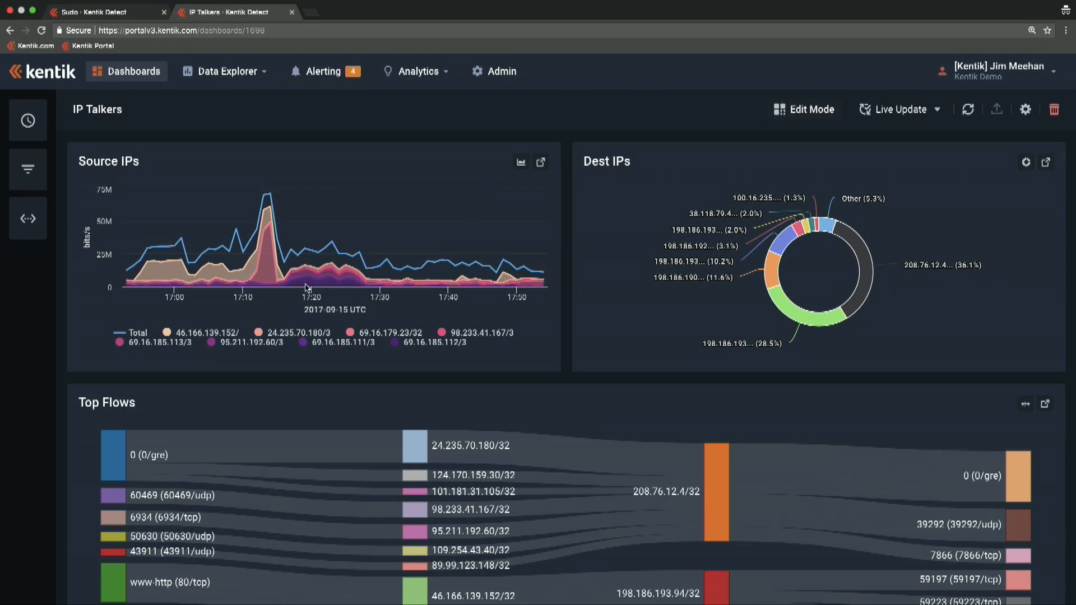
scroll(632, 407, "down", 4)
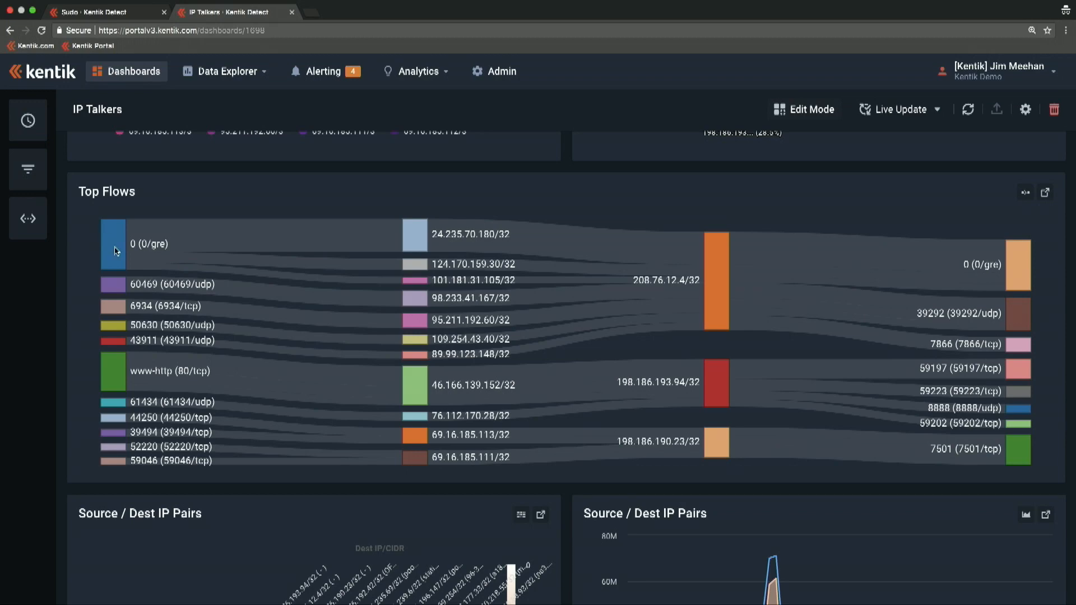
scroll(421, 332, "down", 4)
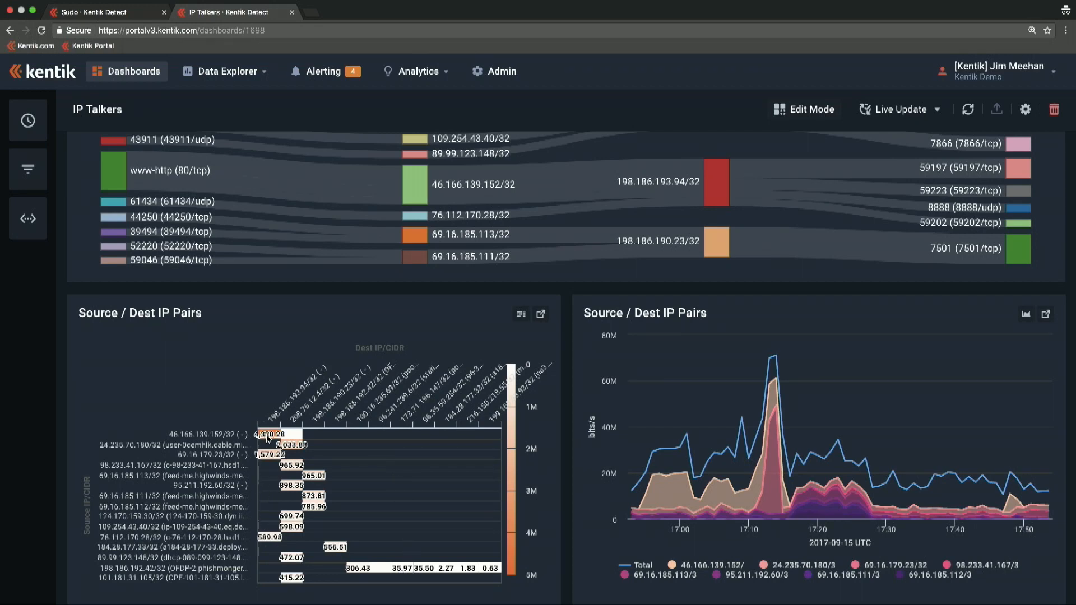
scroll(282, 361, "up", 7)
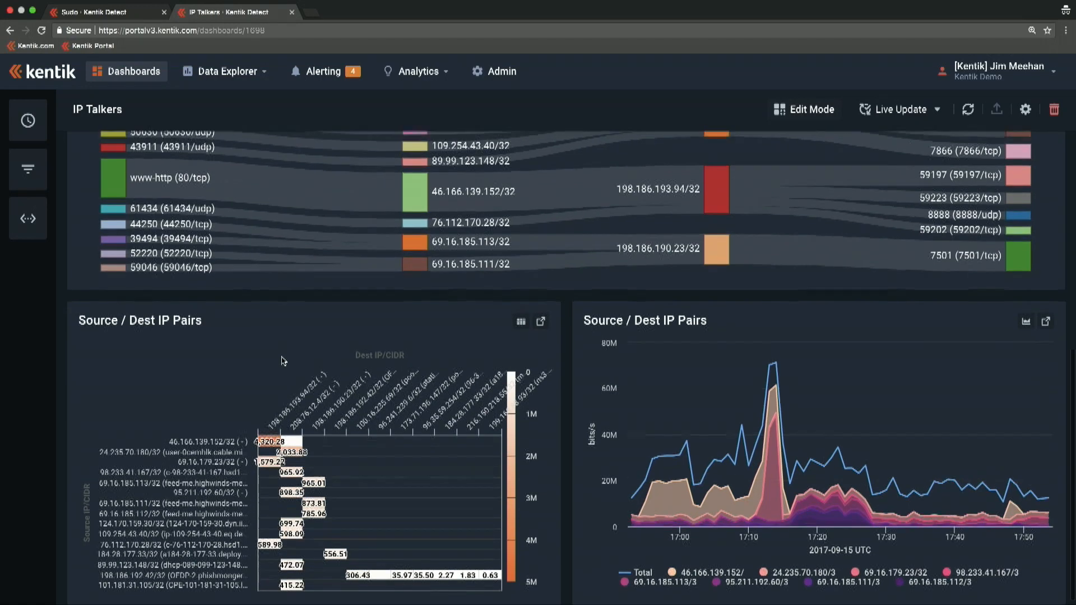
Step: Apply an ad-hoc filter to the dashboard including results where Destination IP/CIDR equals 8.8.8.8, and run the query
left_click(58, 355)
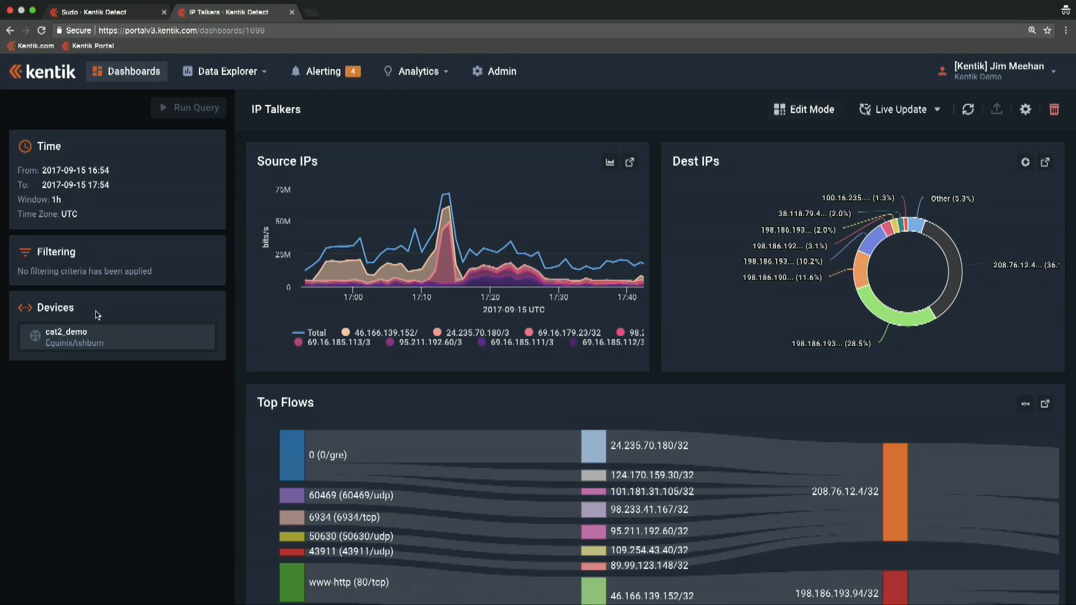
left_click(66, 259)
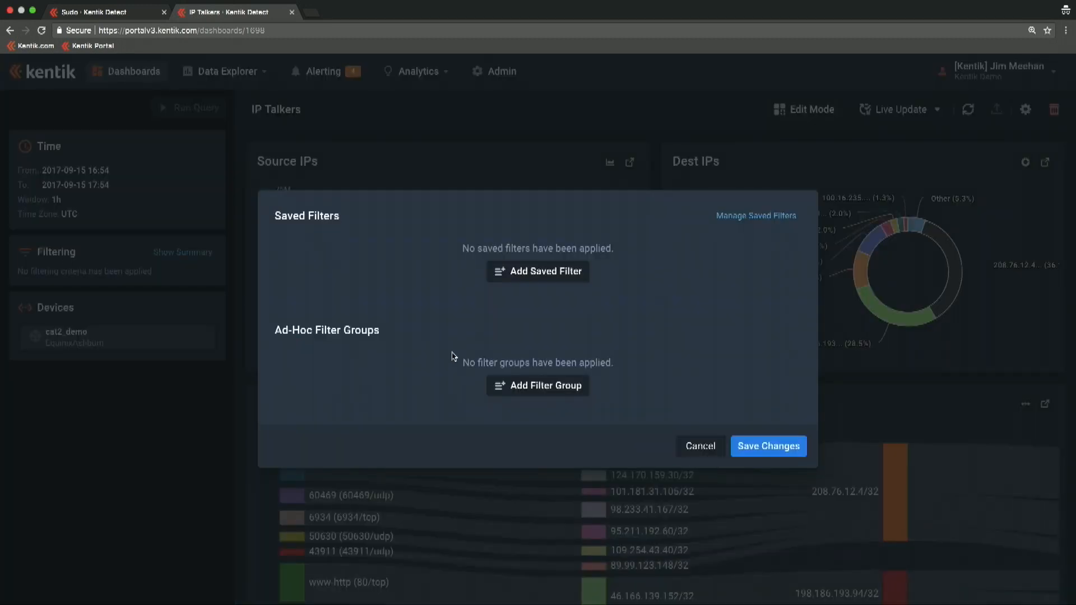
left_click(526, 384)
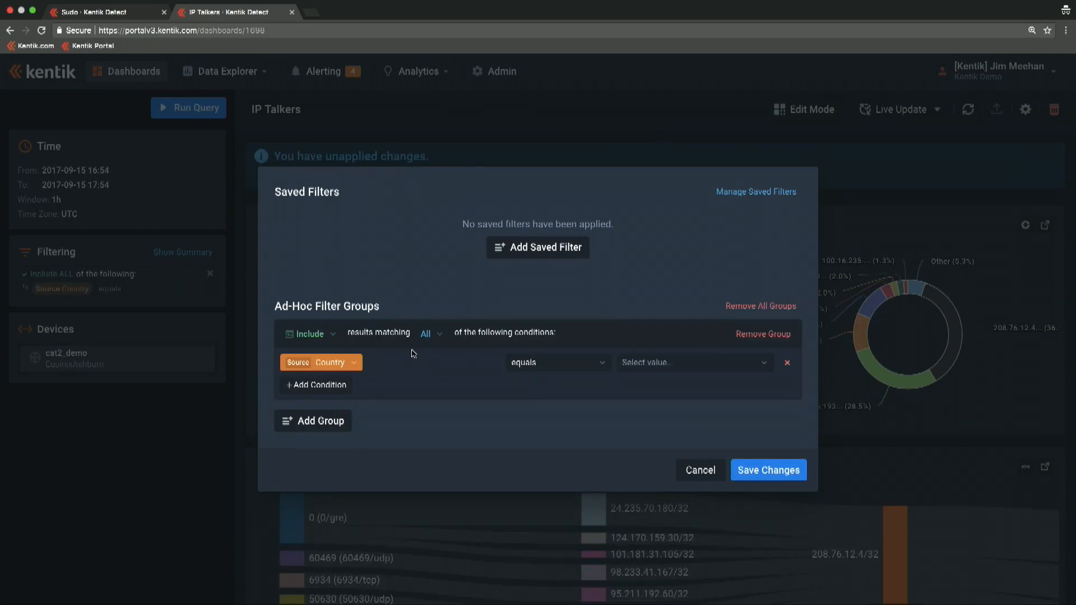
left_click(346, 365)
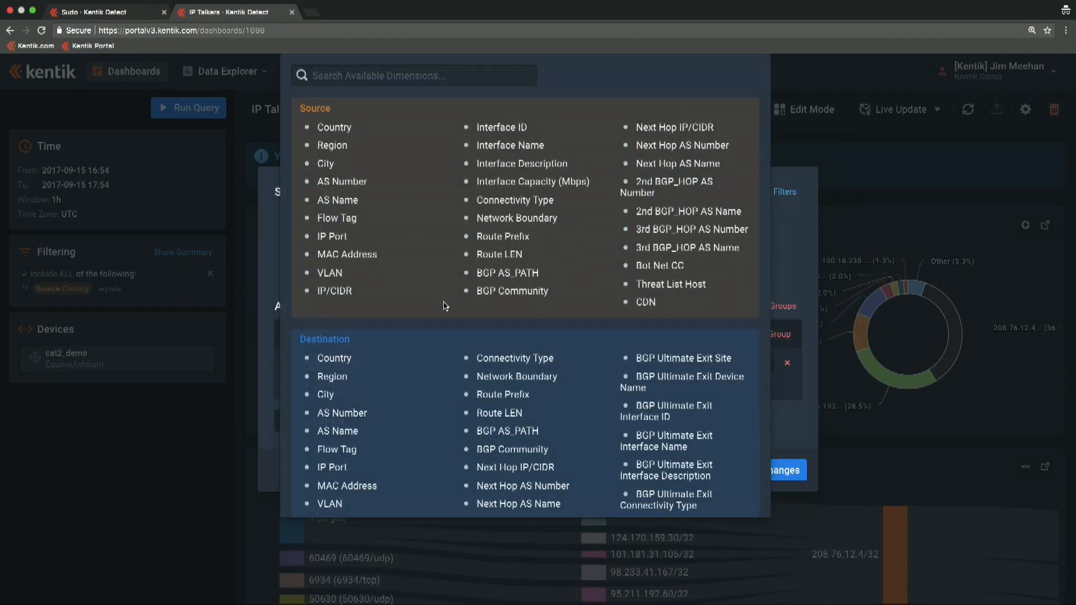
scroll(517, 399, "down", 4)
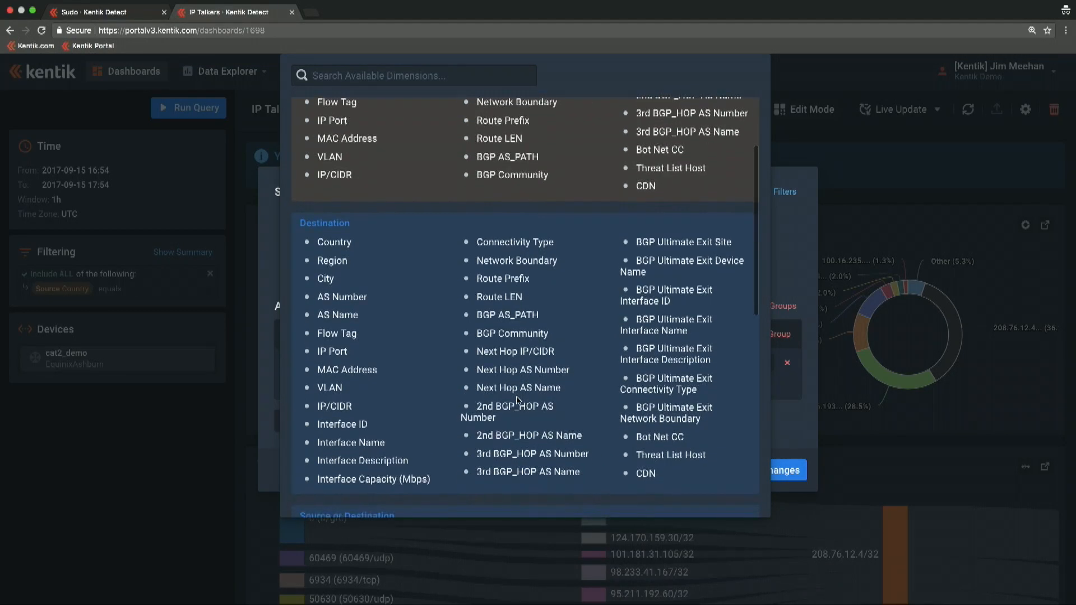
left_click(340, 406)
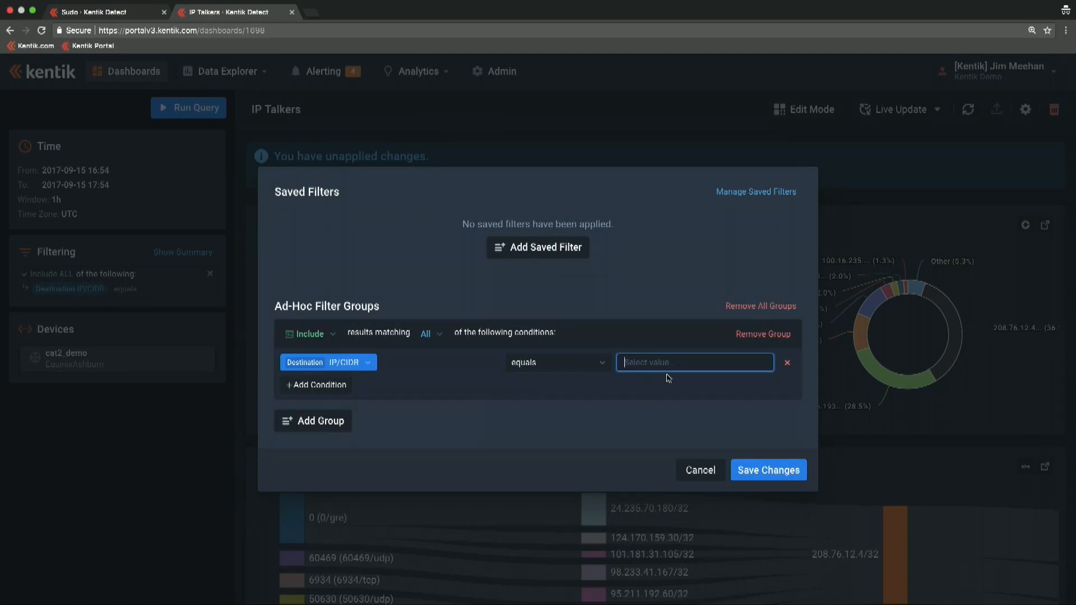
type("8")
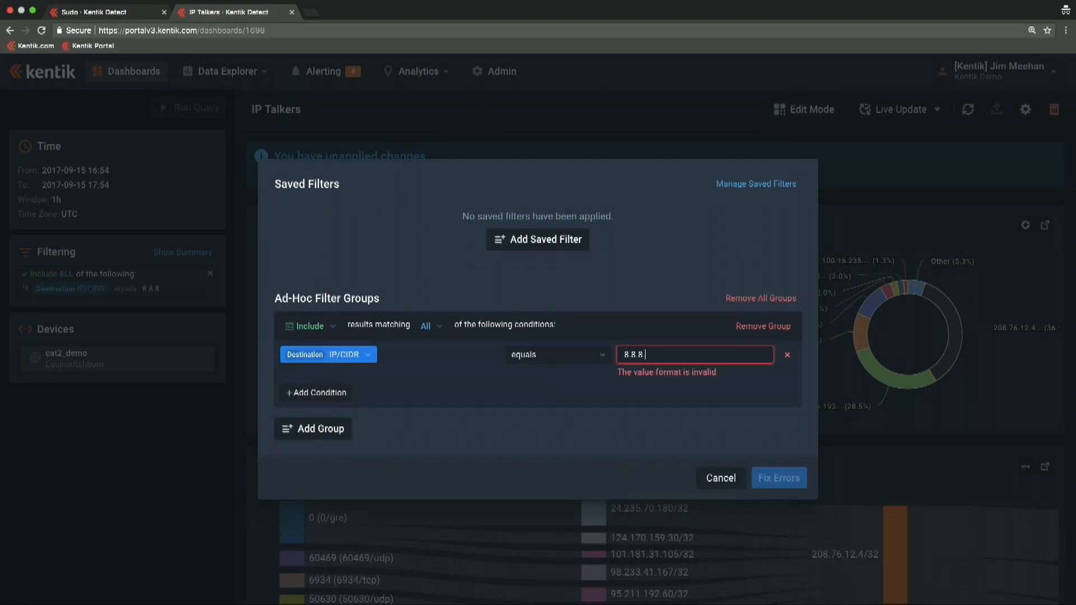
type(".8")
left_click(763, 471)
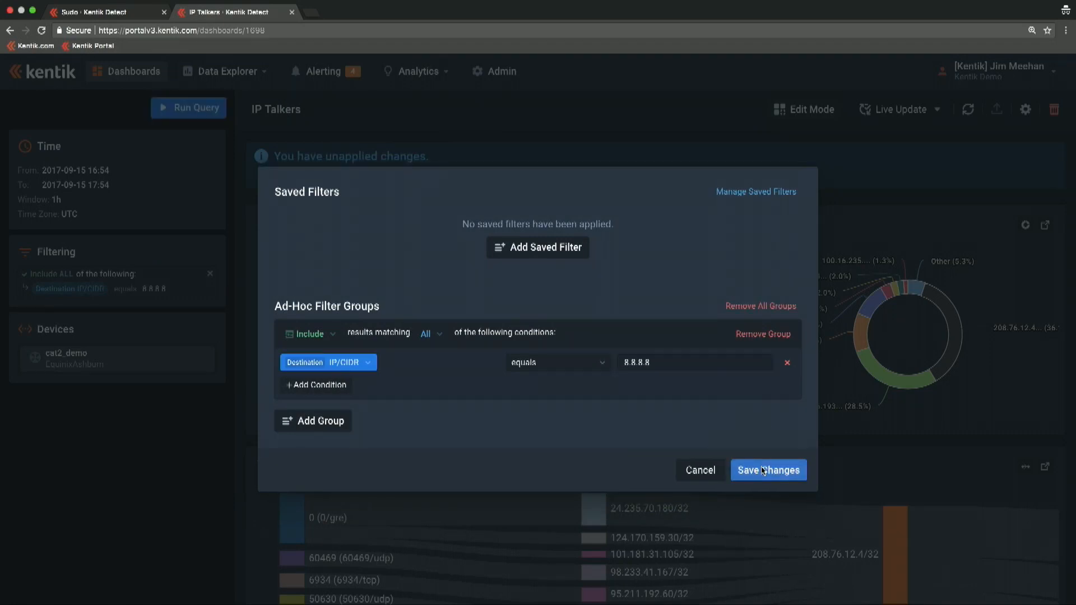
left_click(203, 111)
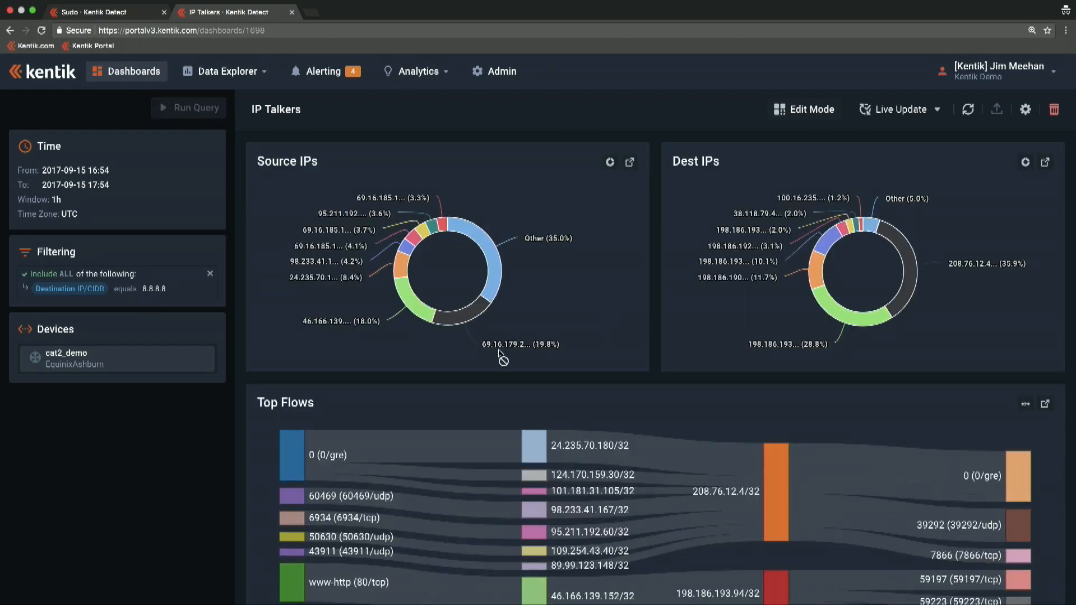
Step: Look over the dashboard panels and reload IP Talkers without the destination filter
scroll(519, 379, "down", 1)
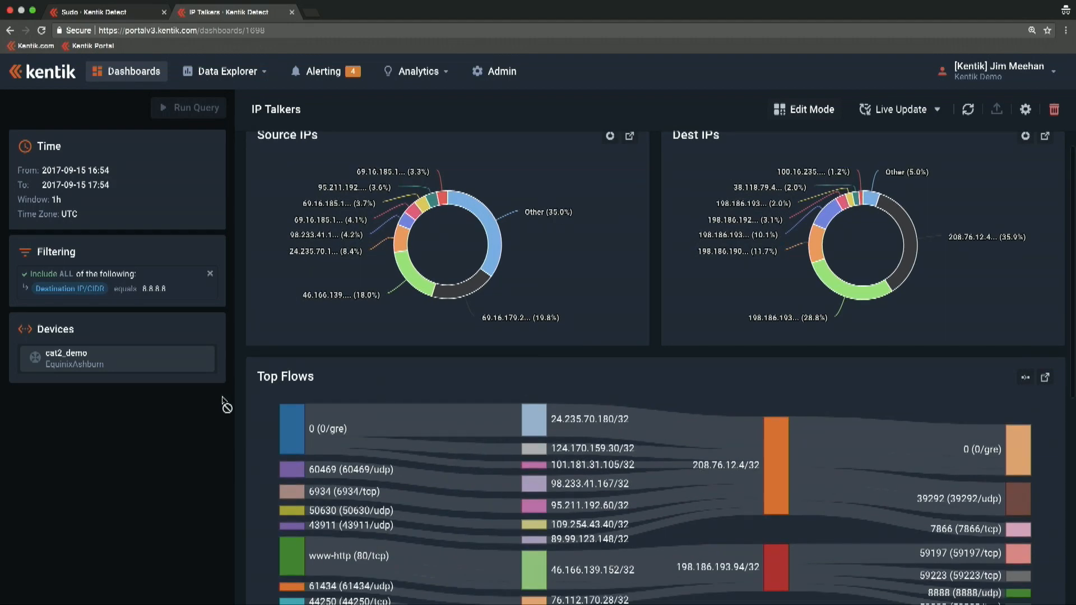
scroll(480, 451, "down", 4)
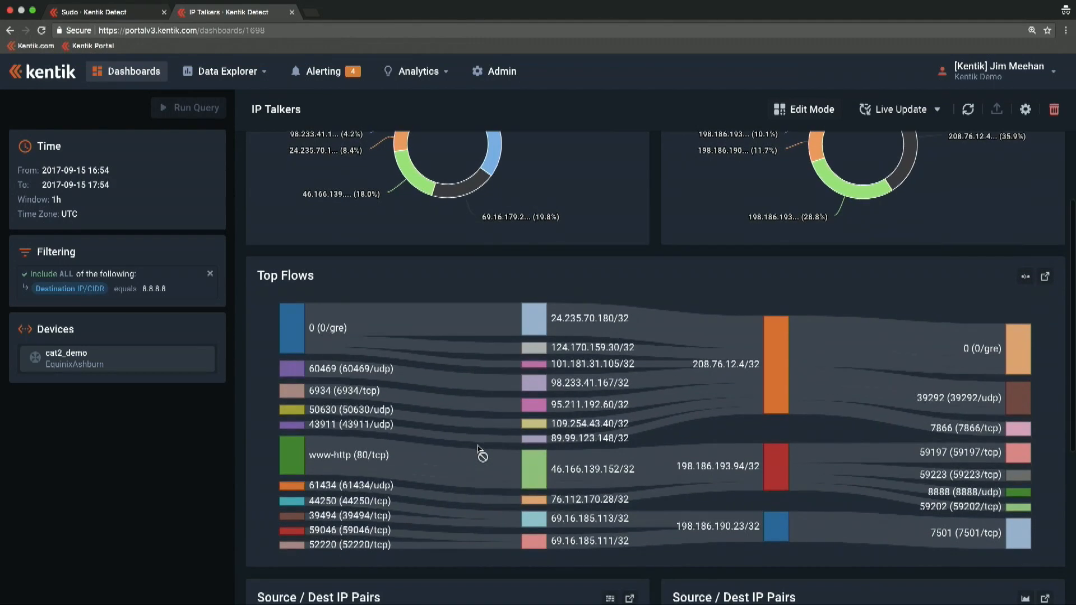
scroll(473, 443, "up", 5)
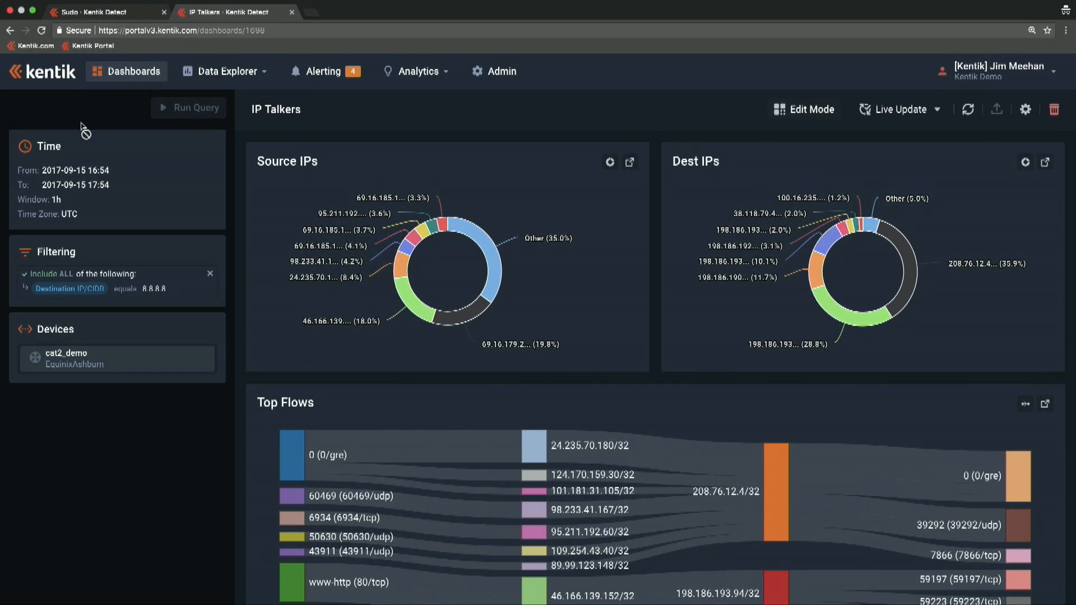
left_click(55, 66)
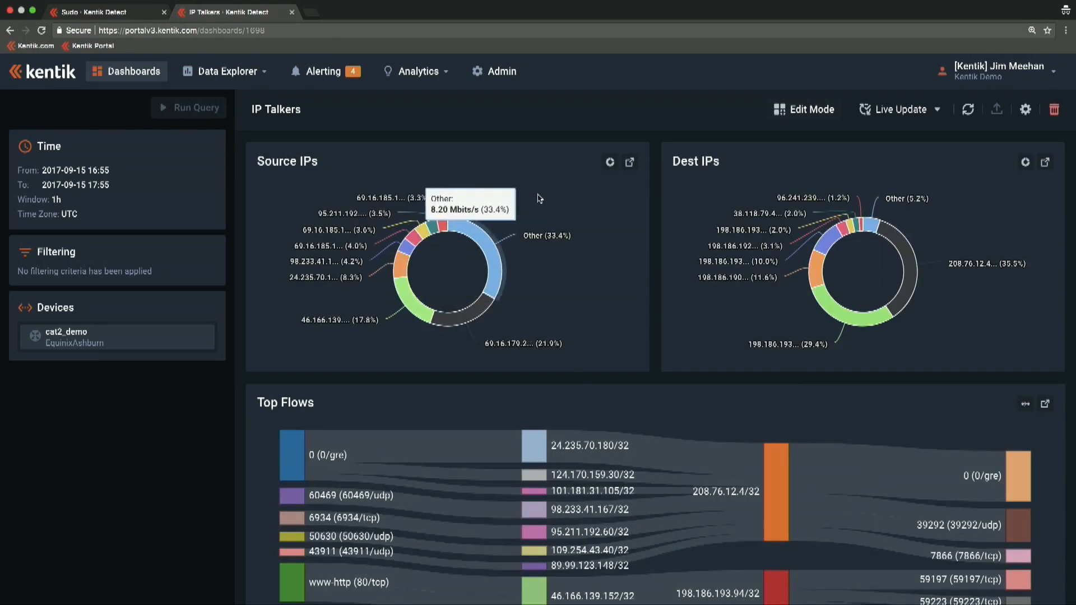
Step: Open the report subscriptions administration and try out a new weekly subscription for the Avi Demo dashboard, discarding it
left_click(510, 71)
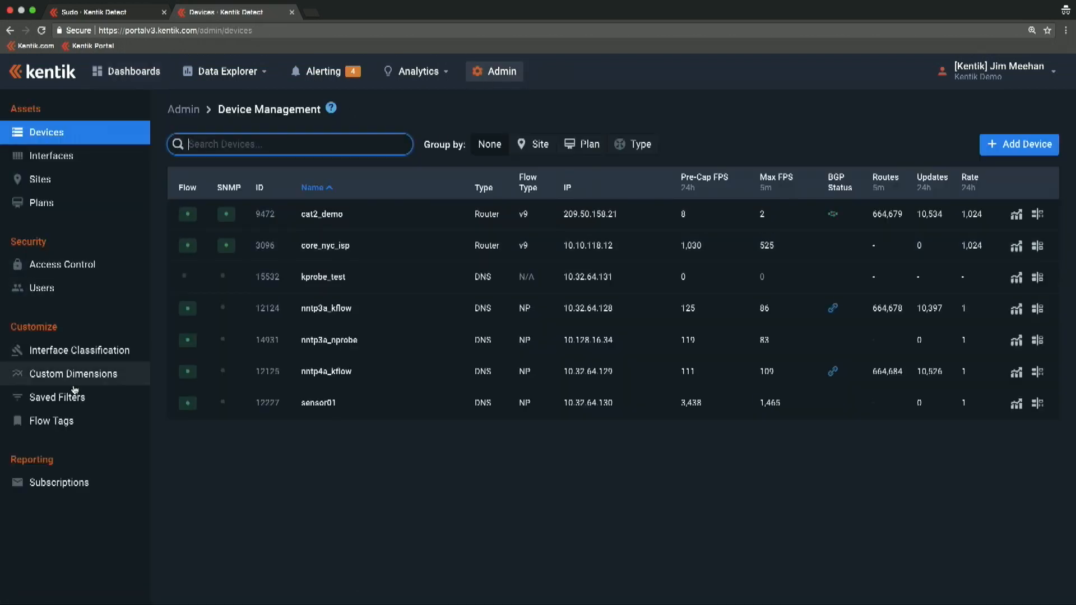
left_click(56, 483)
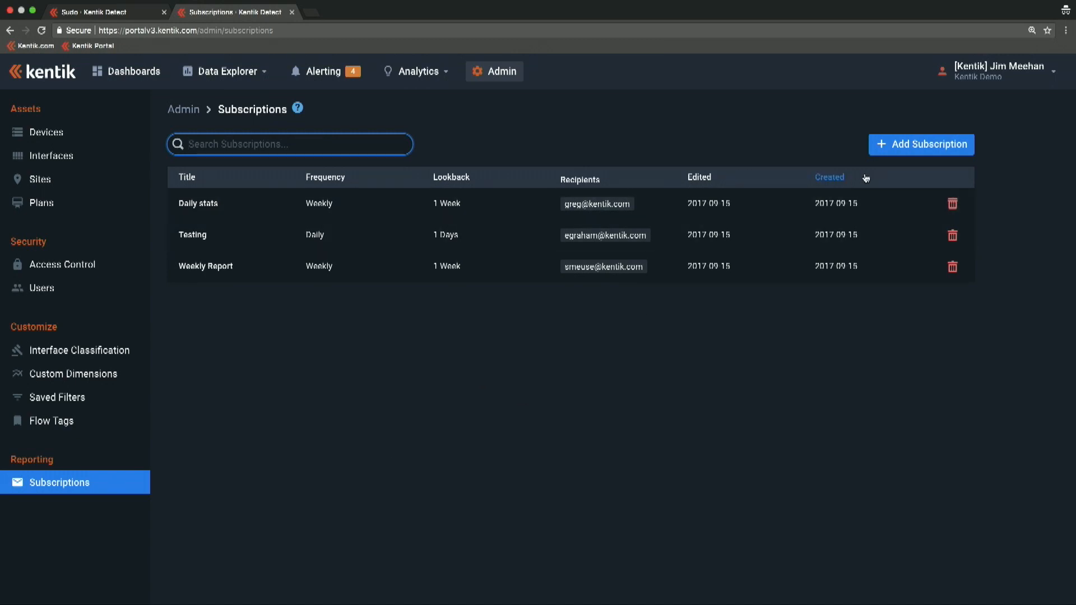
left_click(910, 148)
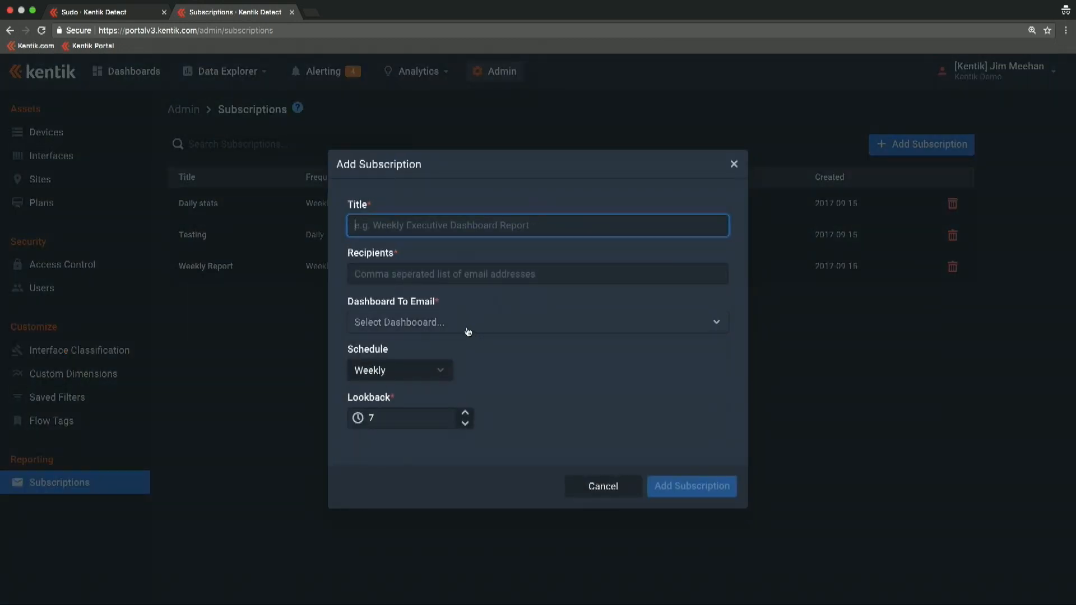
left_click(435, 323)
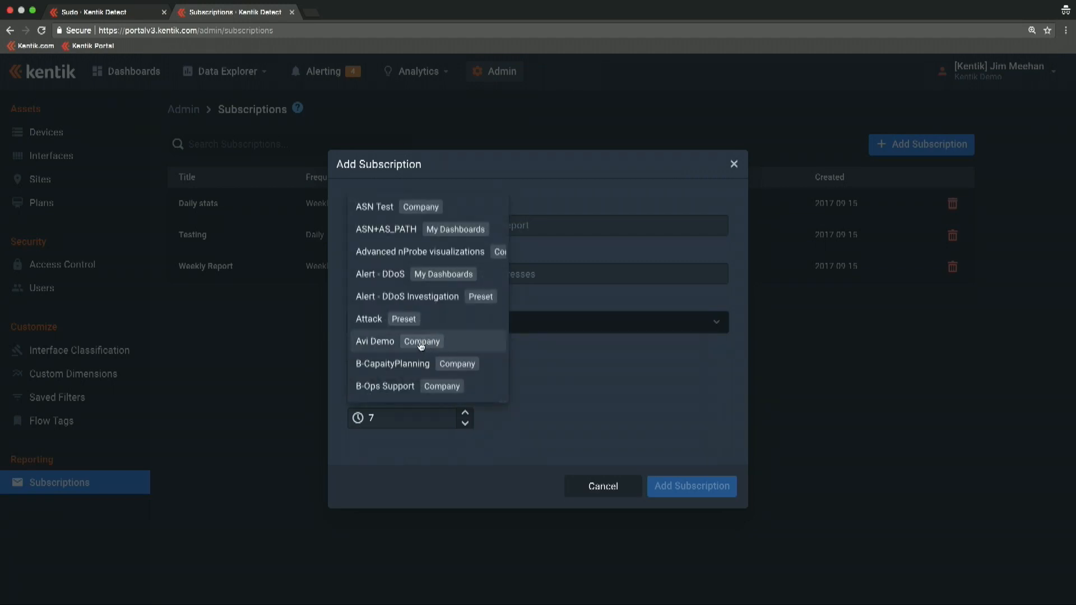
left_click(382, 343)
left_click(394, 274)
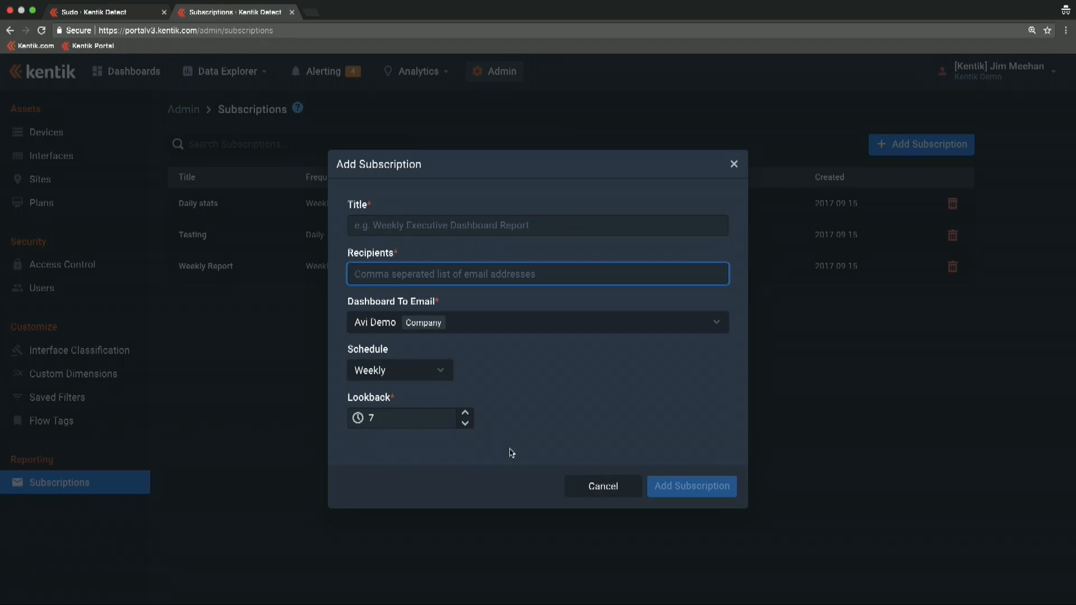
left_click(594, 487)
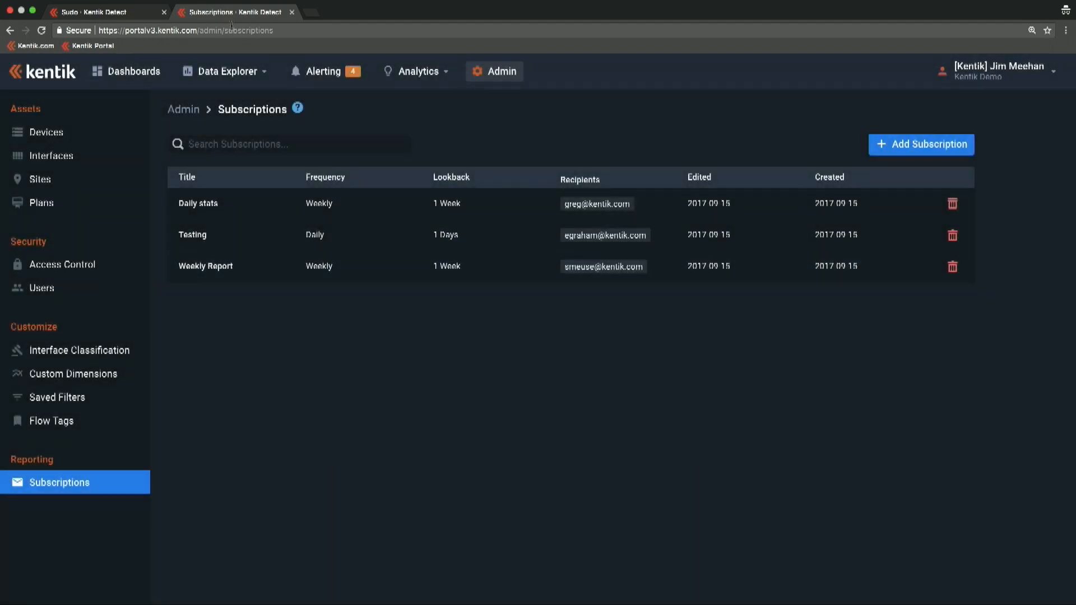
Step: Return to the dashboards list, limit it to company dashboards, and open the IP Talkers dashboard
left_click(128, 71)
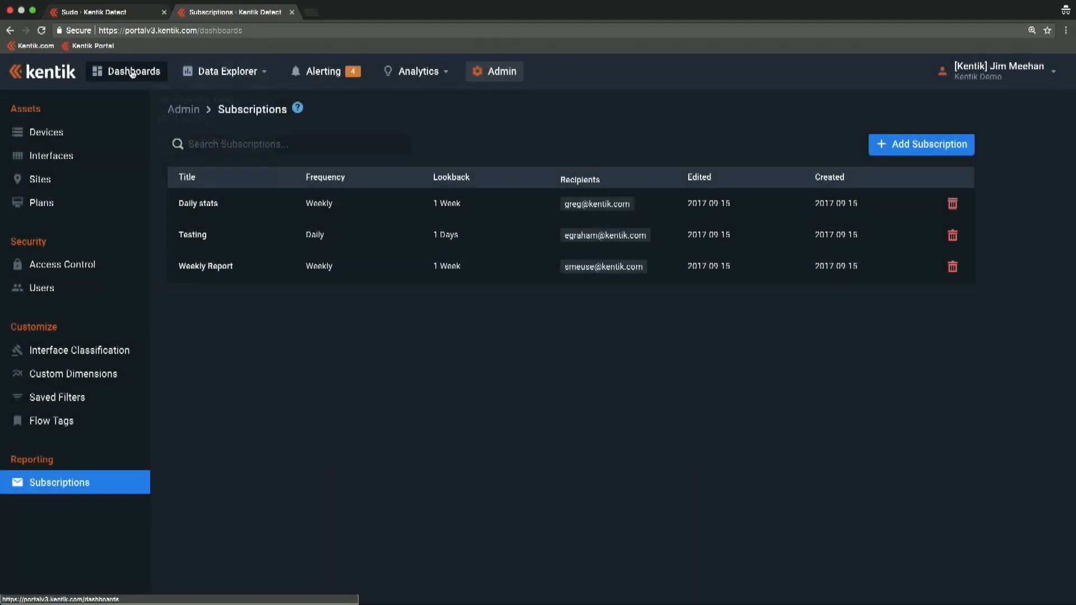
left_click(340, 144)
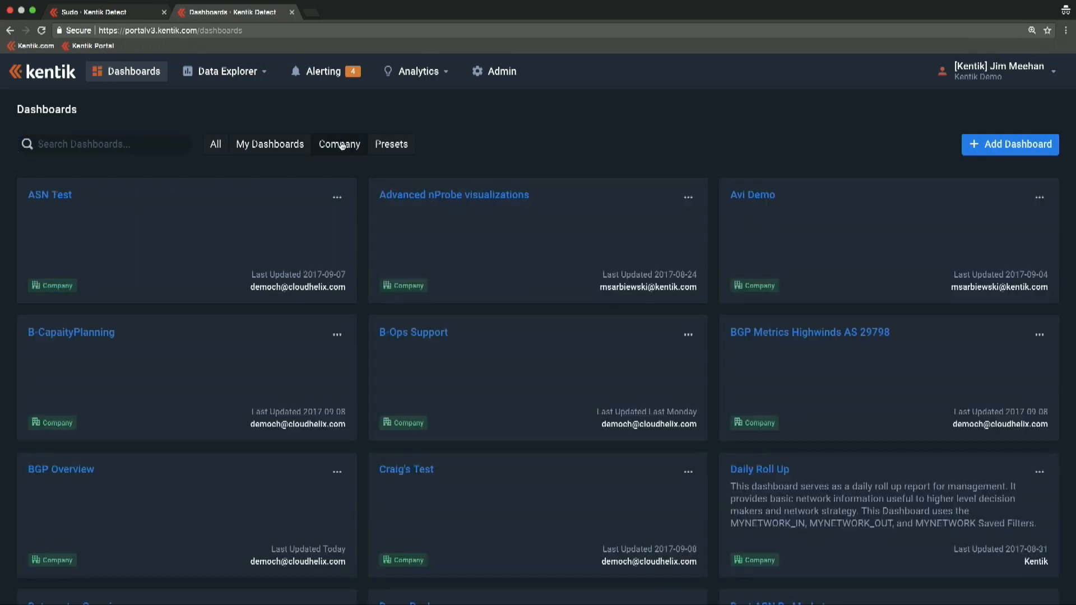
scroll(681, 450, "down", 1)
scroll(681, 450, "down", 10)
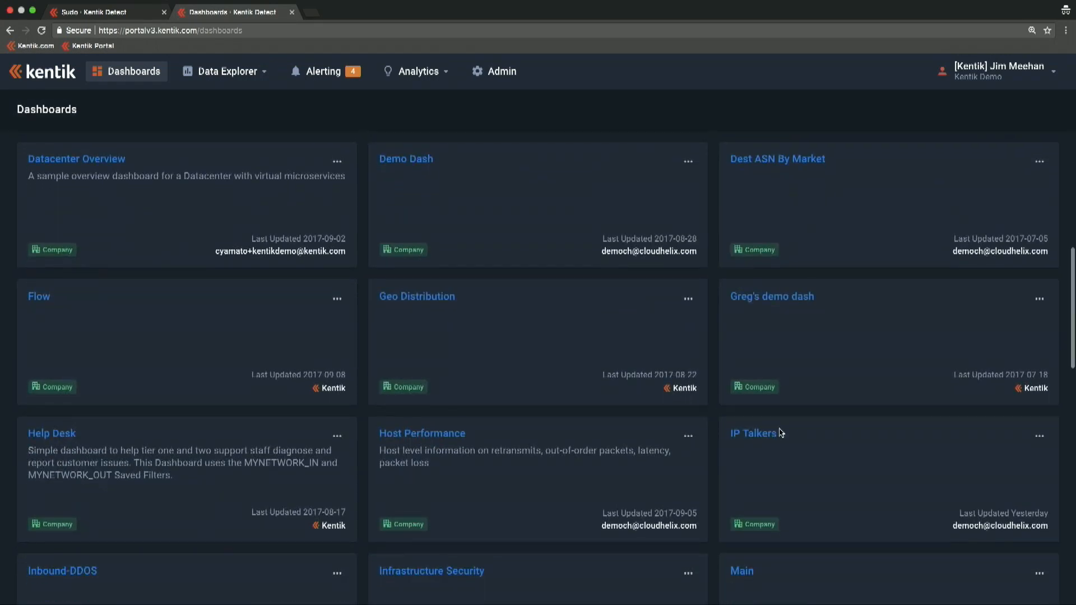
left_click(770, 434)
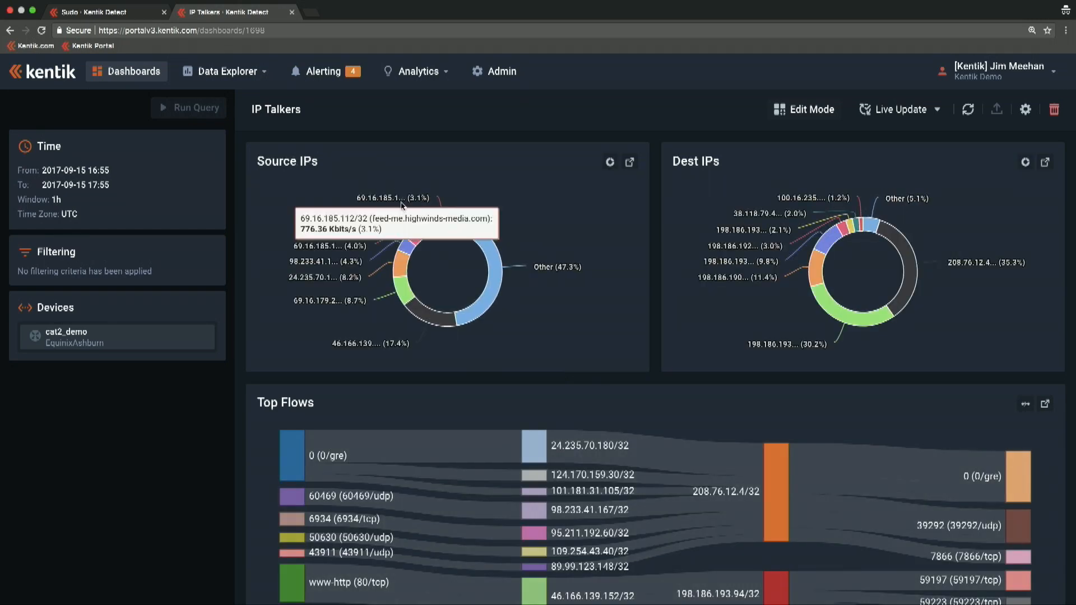
Step: Open the Source IPs panel in Data Explorer, look over its query settings, and remove the Source IP/CIDR group-by dimension
left_click(630, 162)
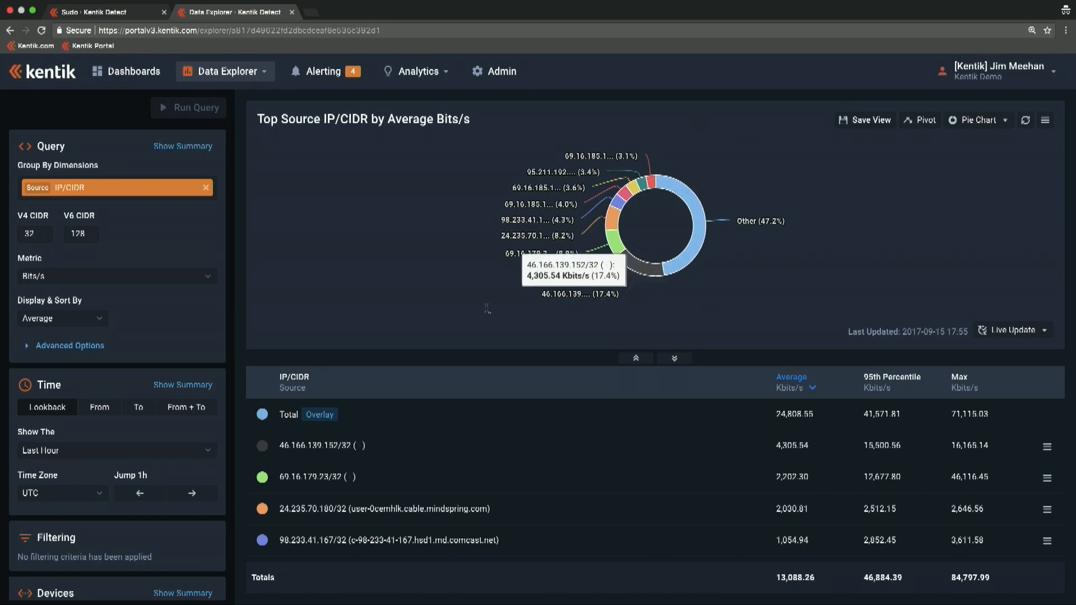
scroll(3, 233, "down", 3)
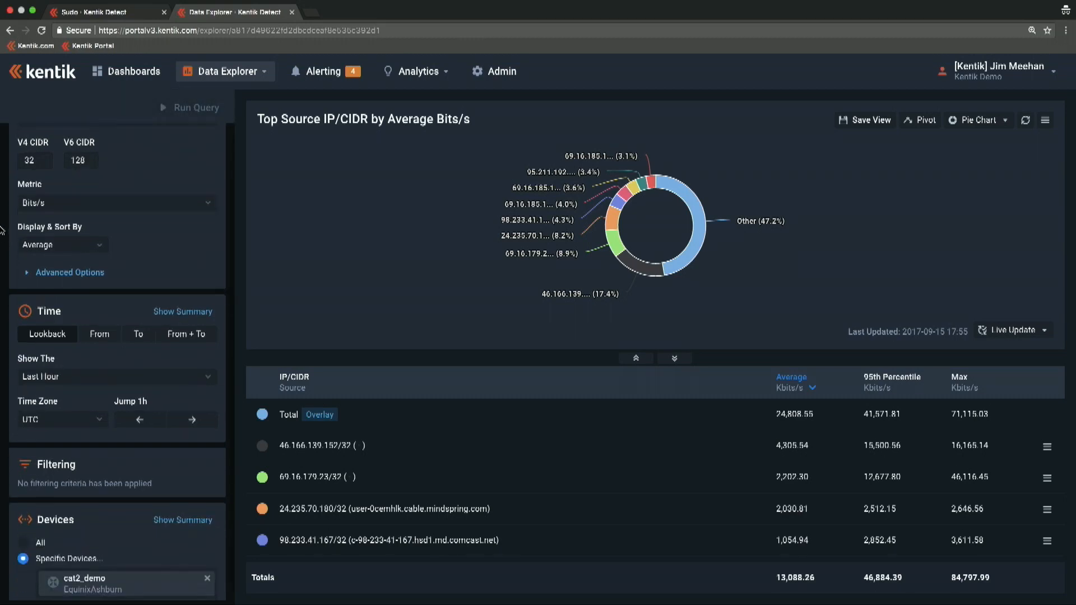
scroll(2, 232, "up", 3)
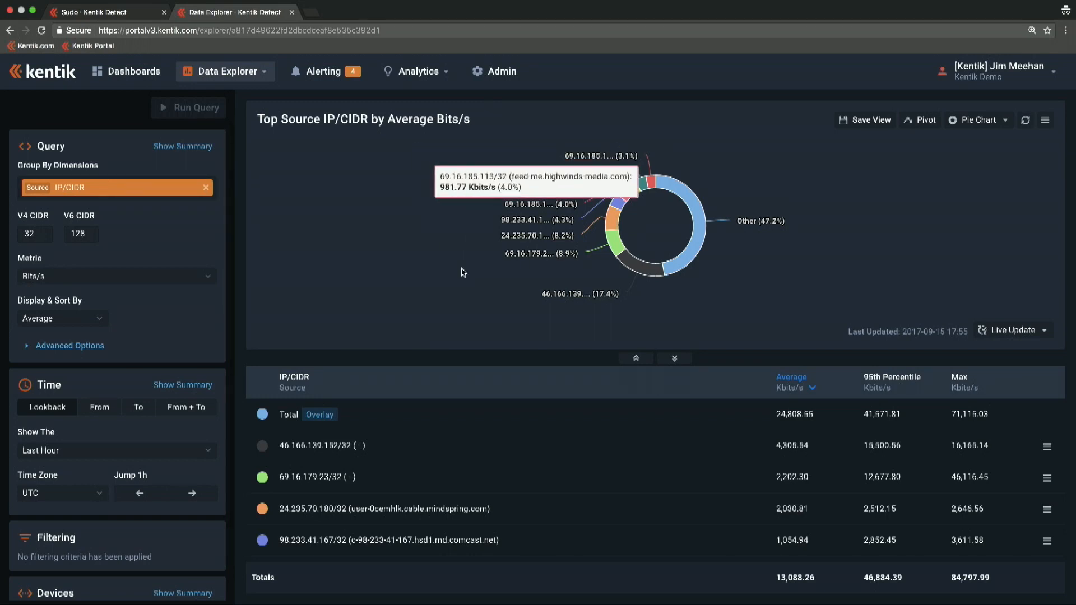
left_click(206, 188)
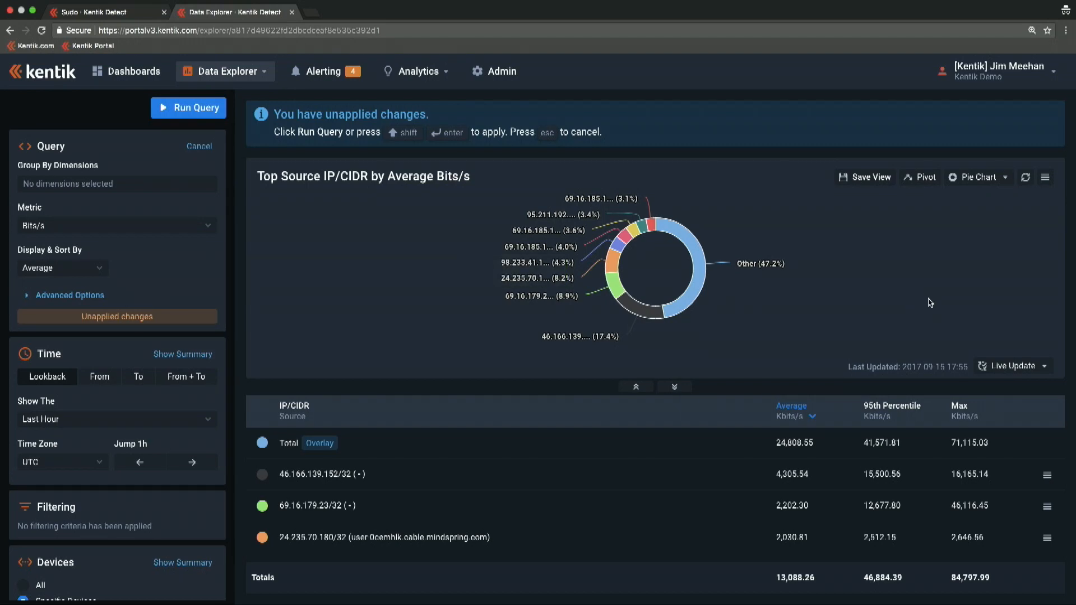
Step: Look over the Show By source and destination dimensions for the 46.166.139.152/32 row, leaving without a selection
mouse_move(642, 318)
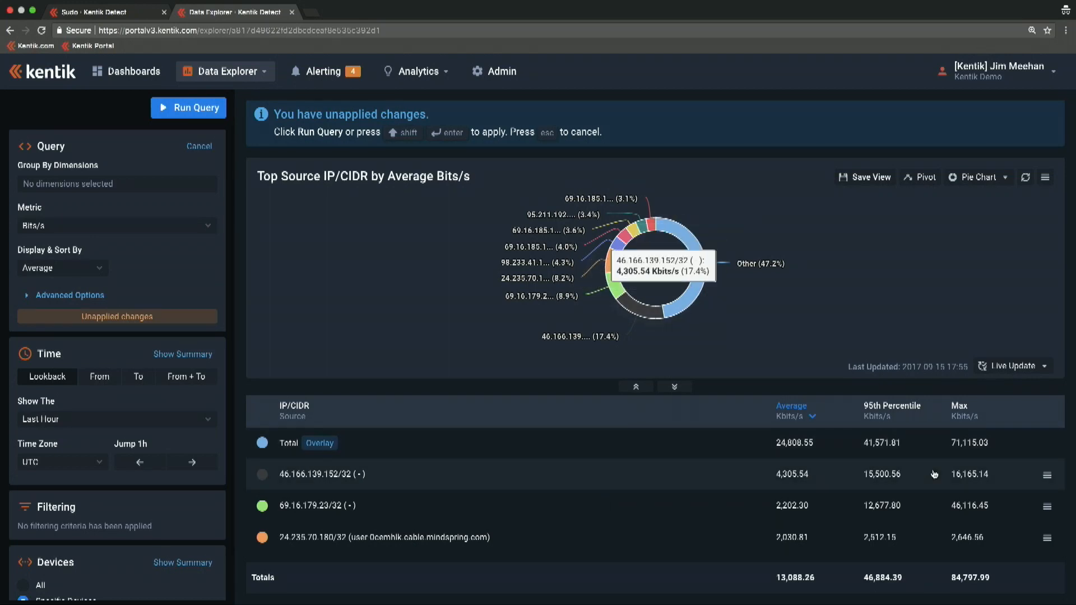
left_click(1045, 475)
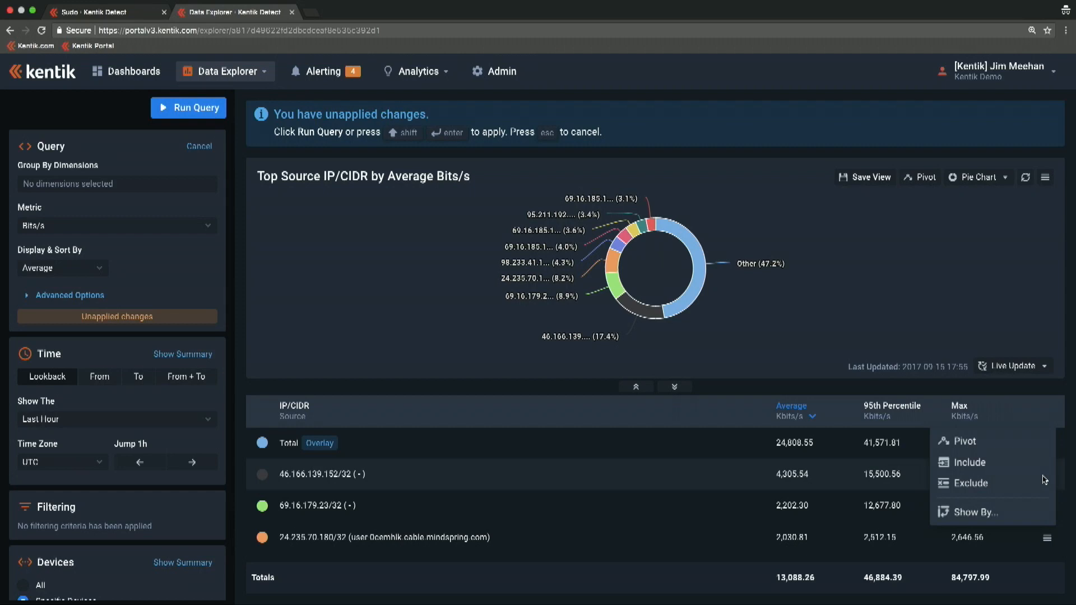
left_click(983, 511)
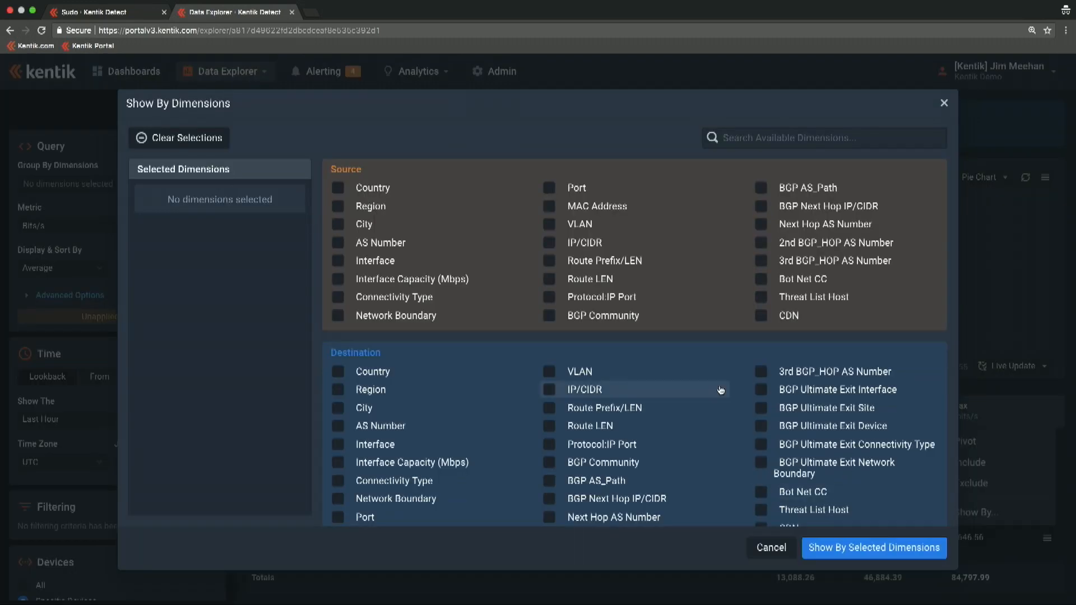
scroll(588, 429, "down", 1)
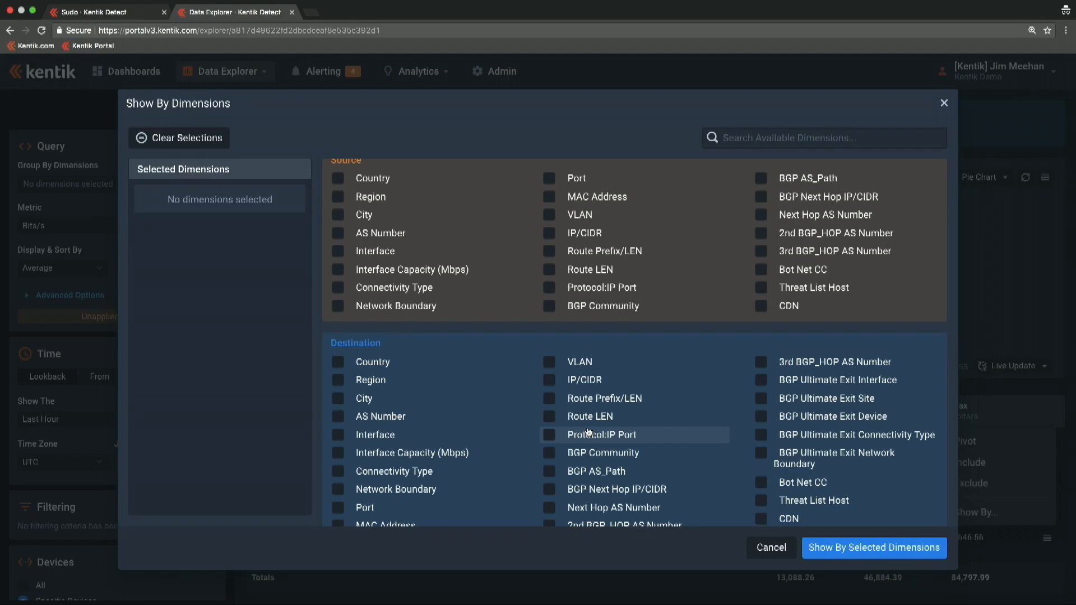
left_click(944, 107)
Step: Reopen the Show By dimensions selection for the 46.166.139.152/32 row in the results table
mouse_move(697, 291)
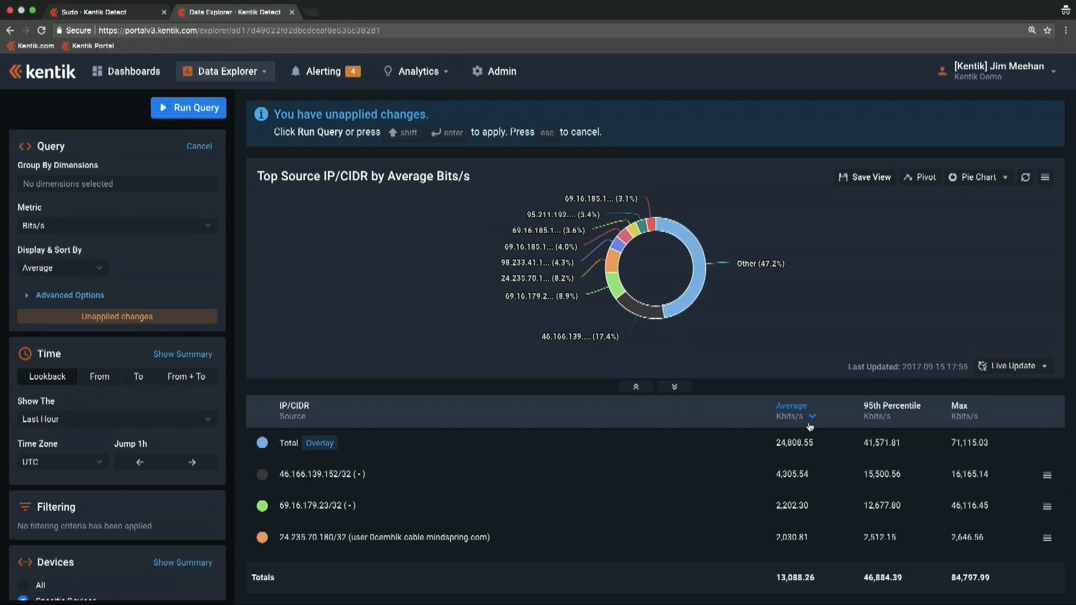
scroll(896, 502, "down", 1)
scroll(897, 500, "up", 1)
left_click(1046, 475)
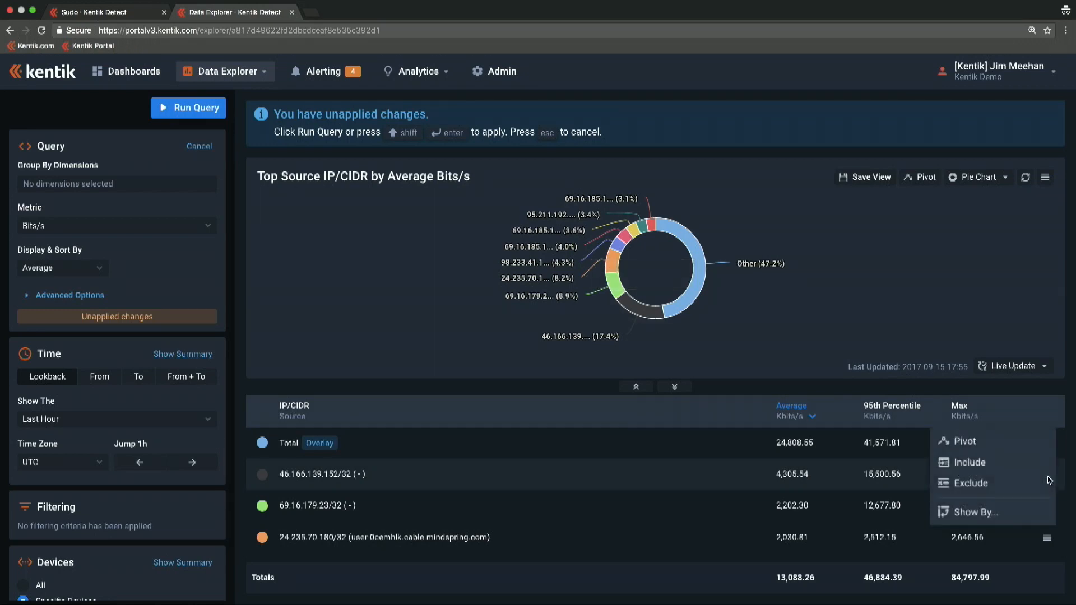
left_click(964, 515)
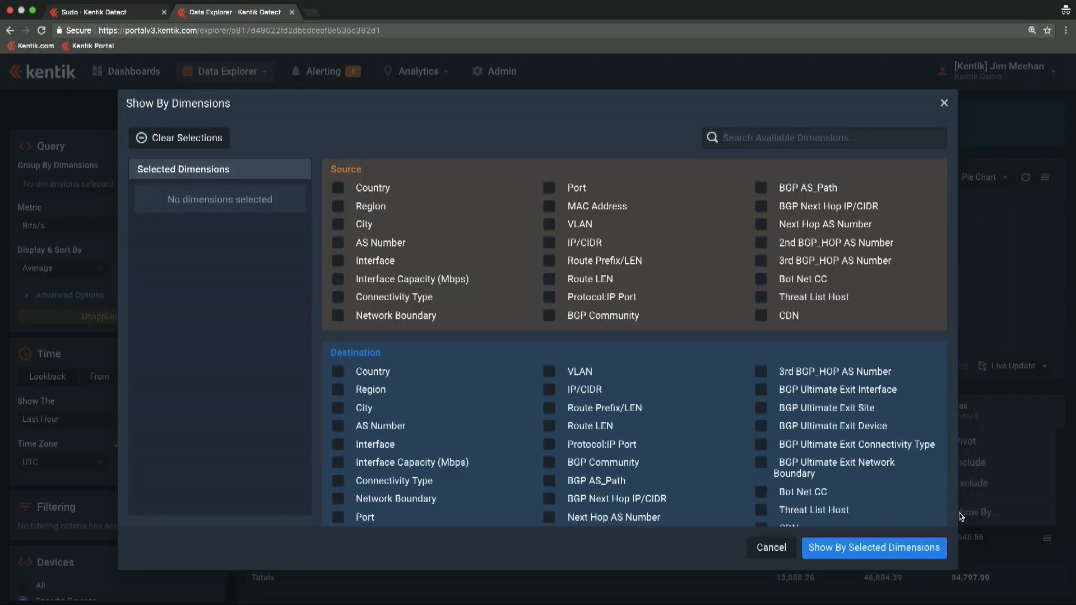